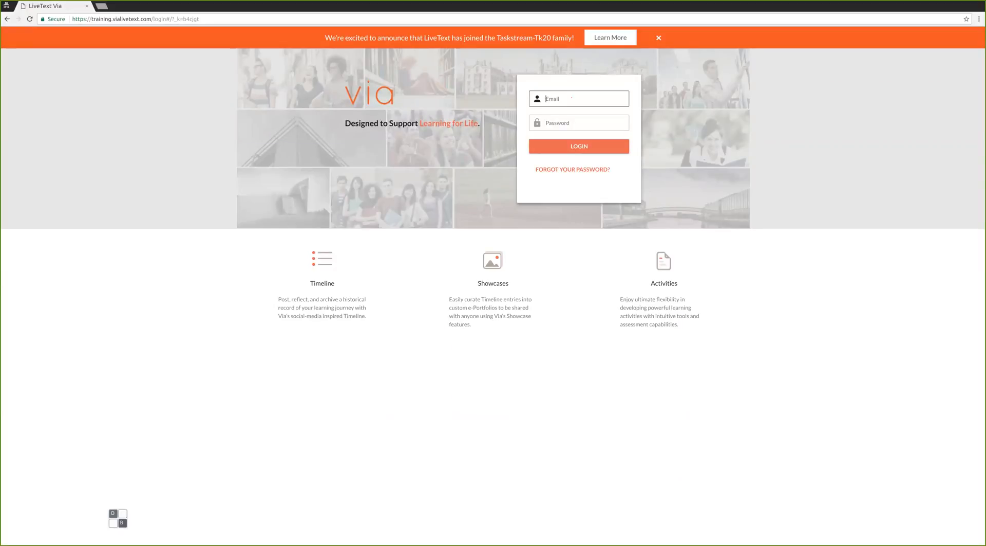
# Log in to Via with the instructor's email address and account password.
pyautogui.press('Tab')
pyautogui.write('••')
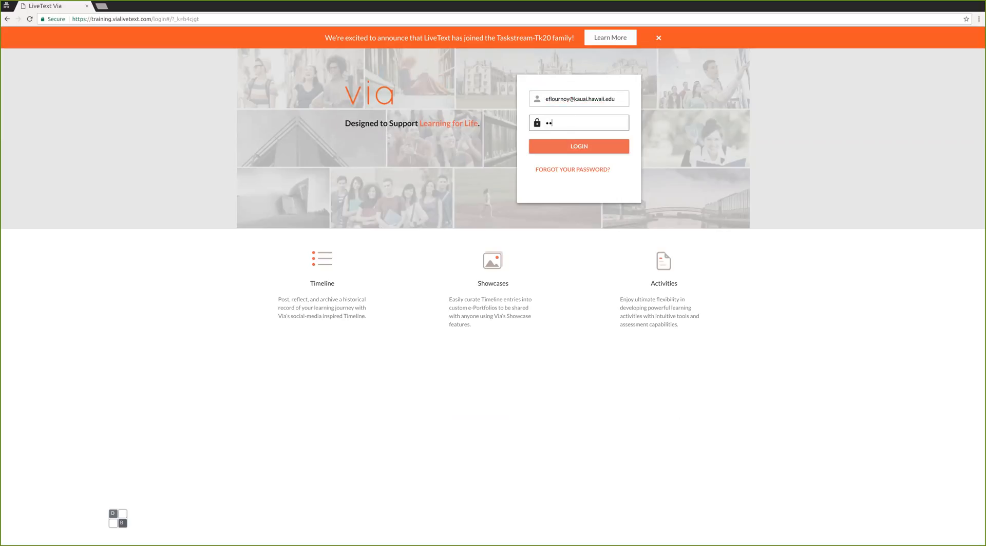
pyautogui.write('••••••')
pyautogui.press('Return')
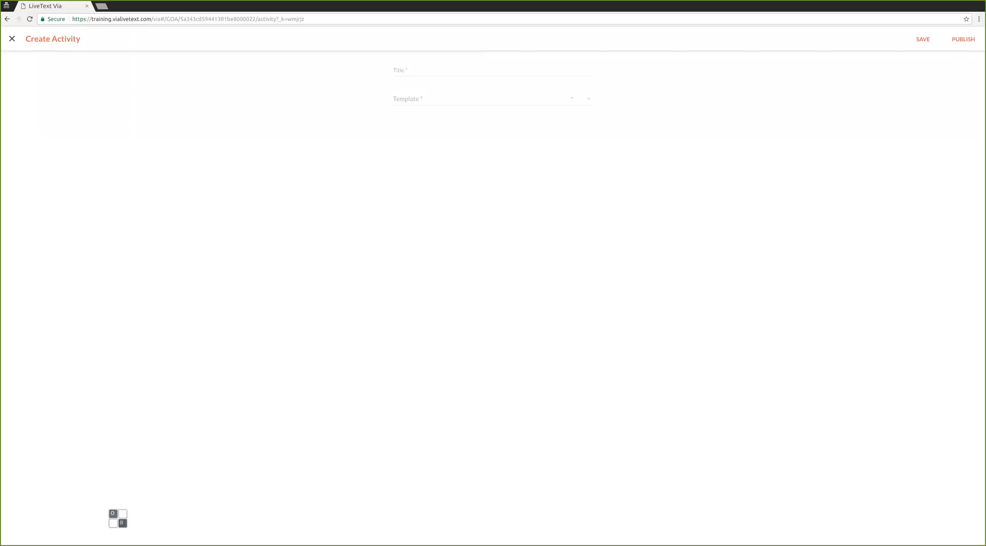
# Close the trial activity titled 'TEST' without saving, back on the LINX 101 (42020) Activity List.
pyautogui.write('EST')
pyautogui.click(421, 99)
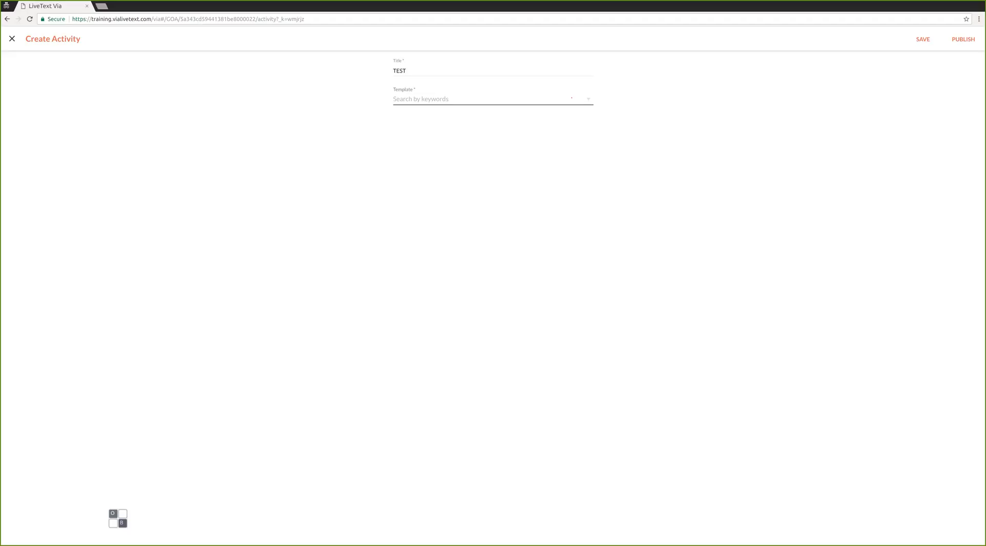
pyautogui.click(12, 38)
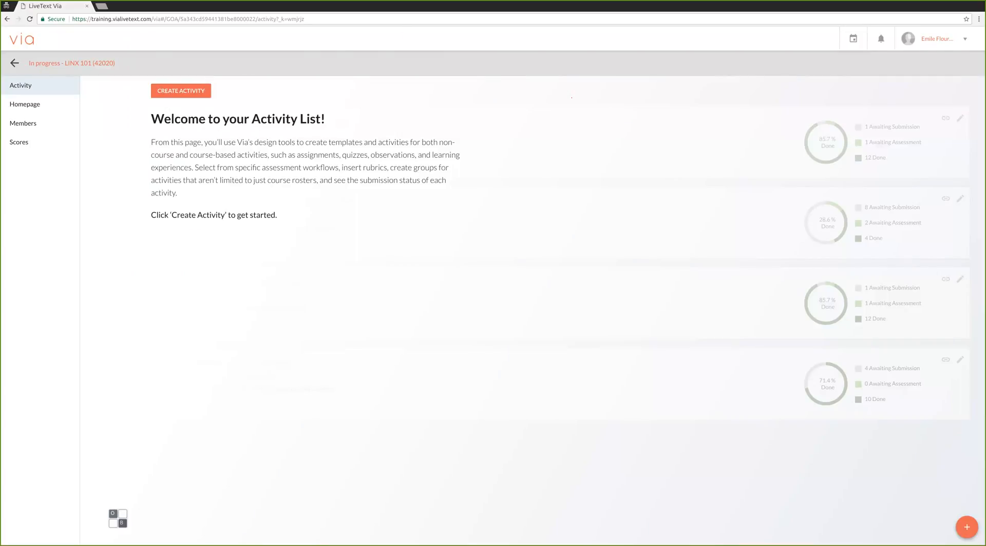
# Leave LINX 101 (42020) and return to the In Progress course list.
pyautogui.click(14, 64)
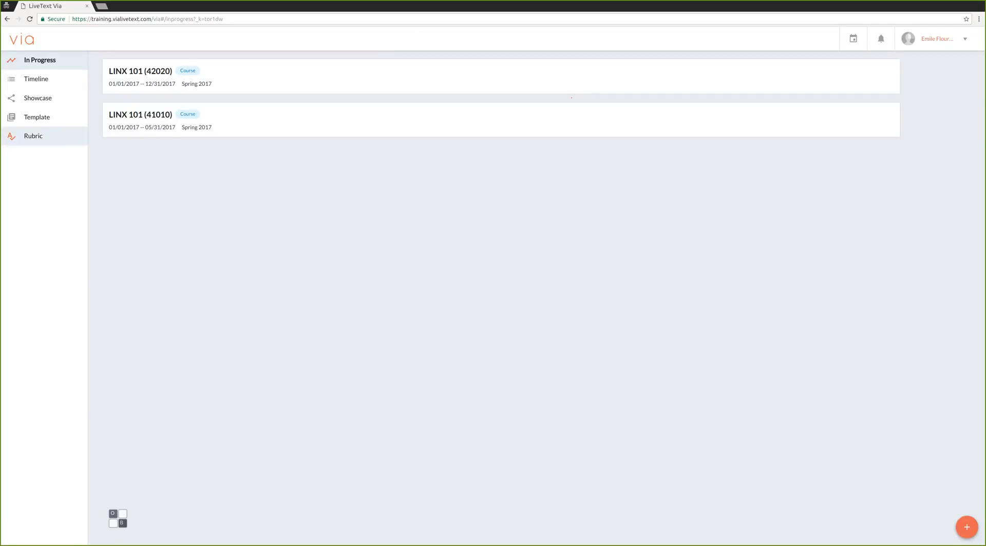
# Open the Rubric list from the sidebar and start a new blank rubric.
pyautogui.click(33, 135)
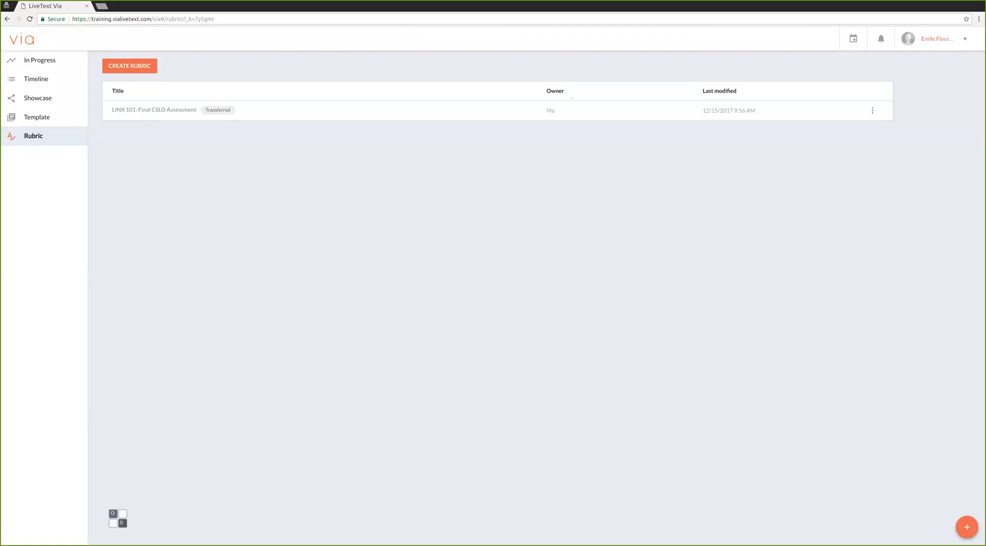
pyautogui.click(130, 66)
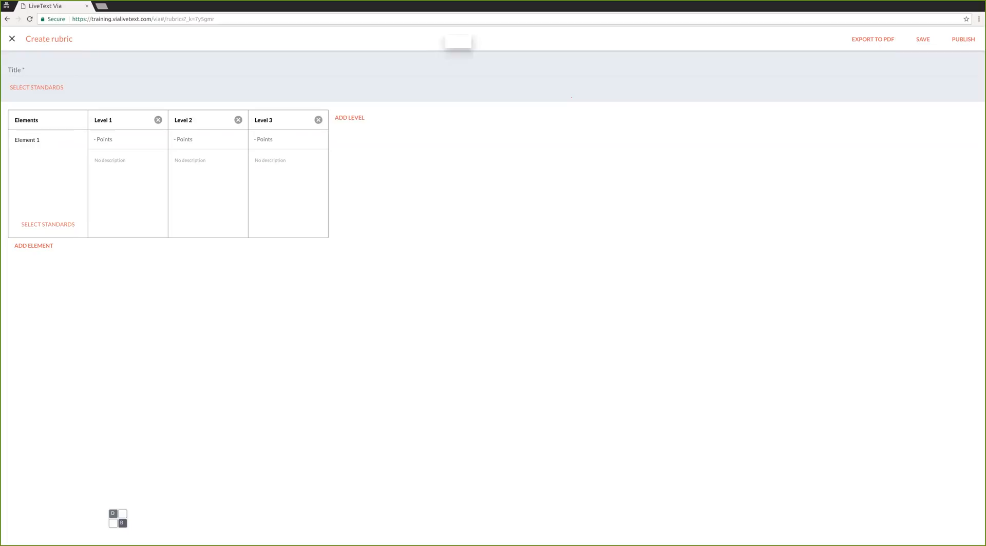
# Dismiss the popup and title the rubric 'LINX101: Final CSLO Assessment'.
pyautogui.click(452, 40)
pyautogui.click(20, 70)
pyautogui.write('LIX')
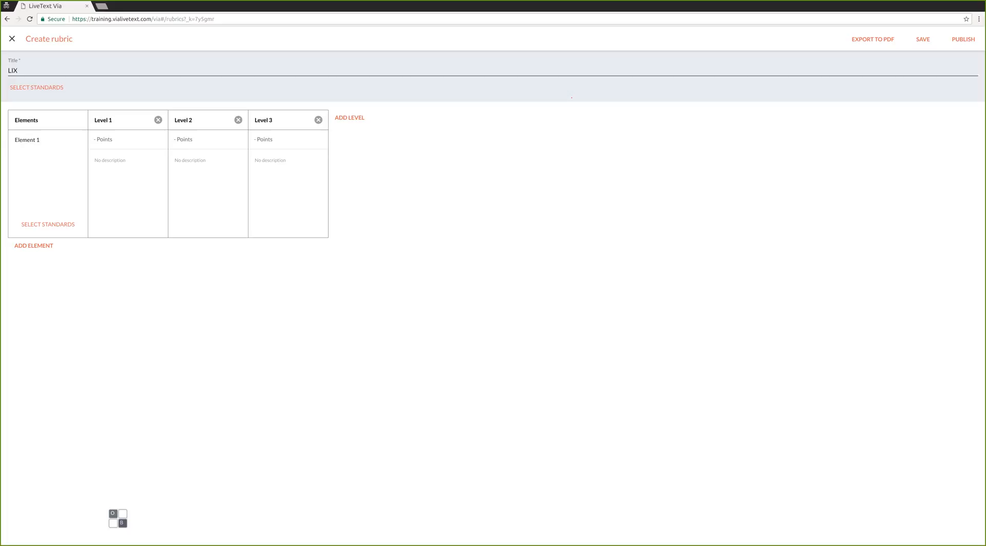
pyautogui.press('BackSpace')
pyautogui.write('NX')
pyautogui.write('101')
pyautogui.write(': F')
pyautogui.write('inal C')
pyautogui.write('SLOS')
pyautogui.write(' Assess')
pyautogui.write('men')
# Delete the Level 3 column, leaving only Level 1 and Level 2.
pyautogui.click(572, 97)
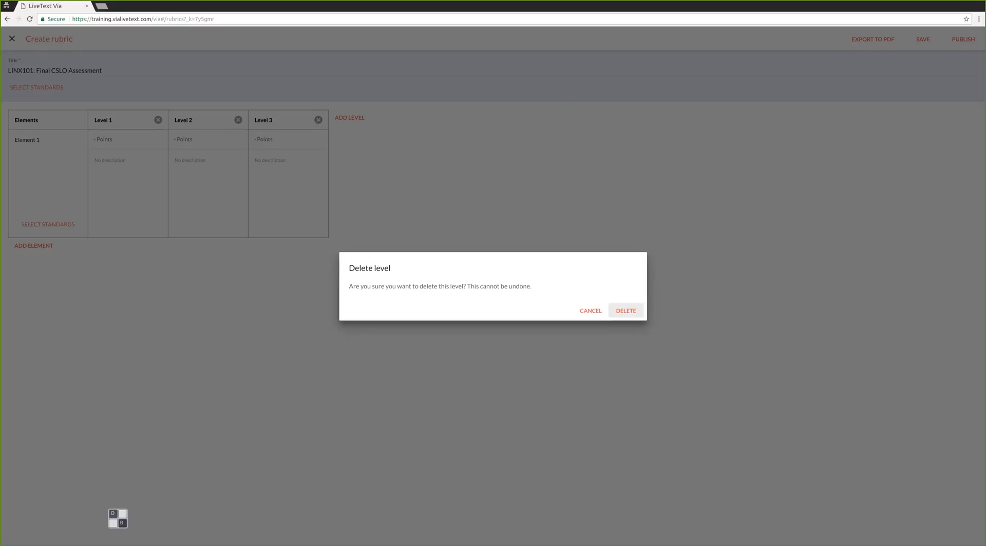
pyautogui.click(626, 311)
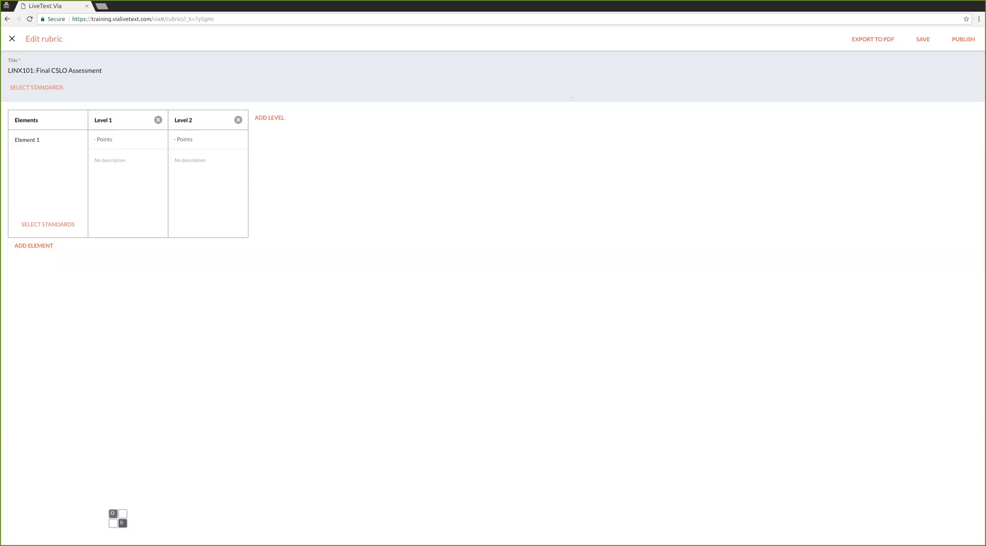
pyautogui.click(110, 120)
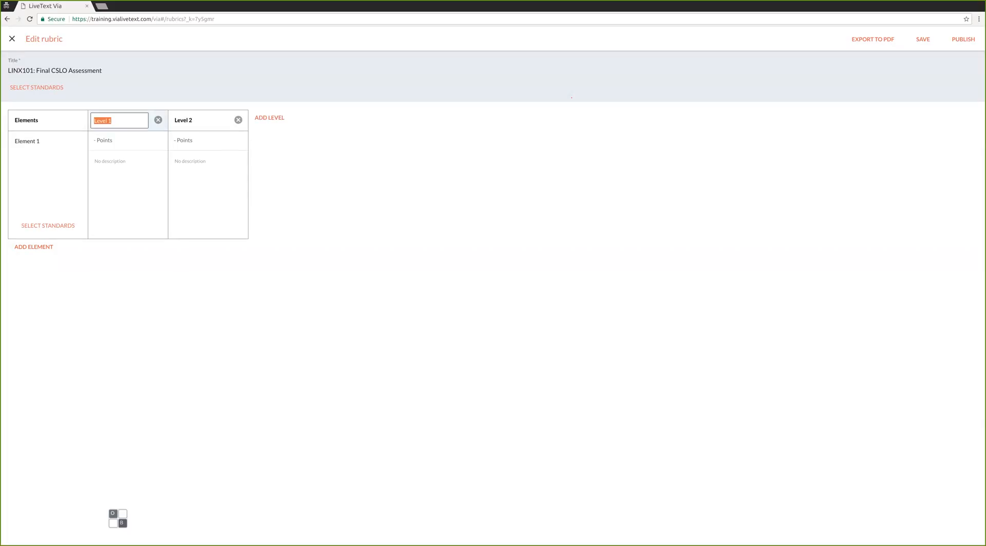
# Name Level 1 'Meets' and Level 2 'Does not Meet'.
pyautogui.write('Meets')
pyautogui.press('Return')
pyautogui.click(199, 120)
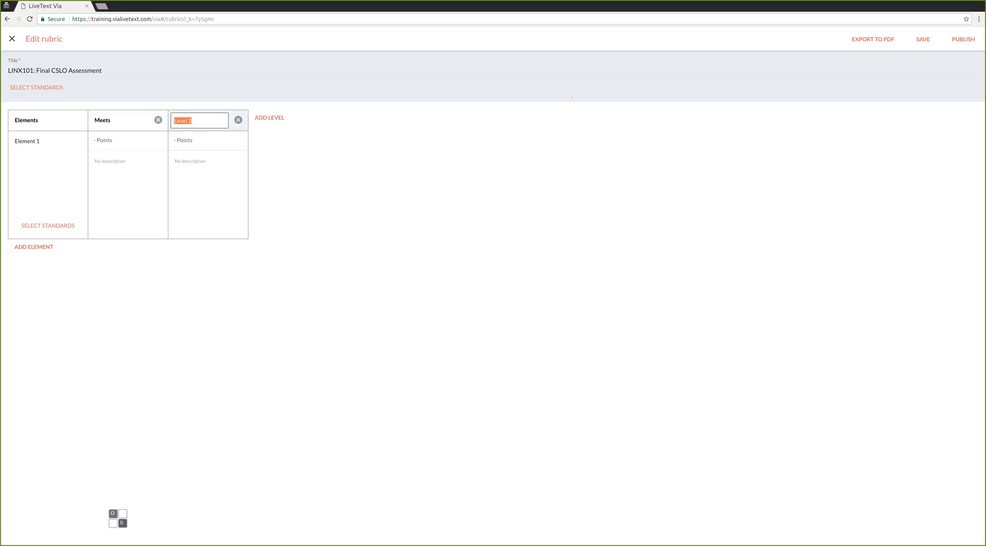
pyautogui.write('Does not Meet')
# Enter 1 point for Meets and 0 points for Does not Meet.
pyautogui.click(127, 141)
pyautogui.write('1')
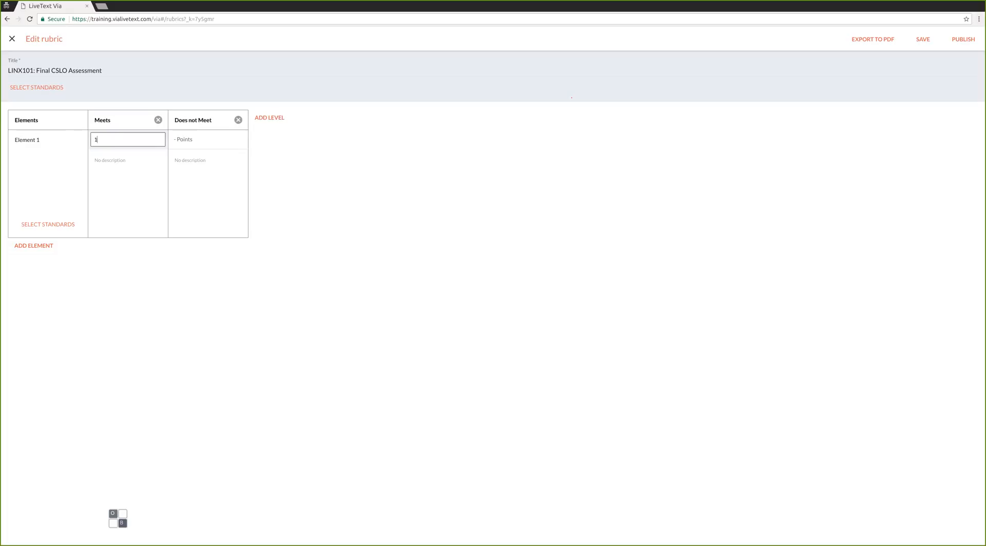
pyautogui.click(208, 139)
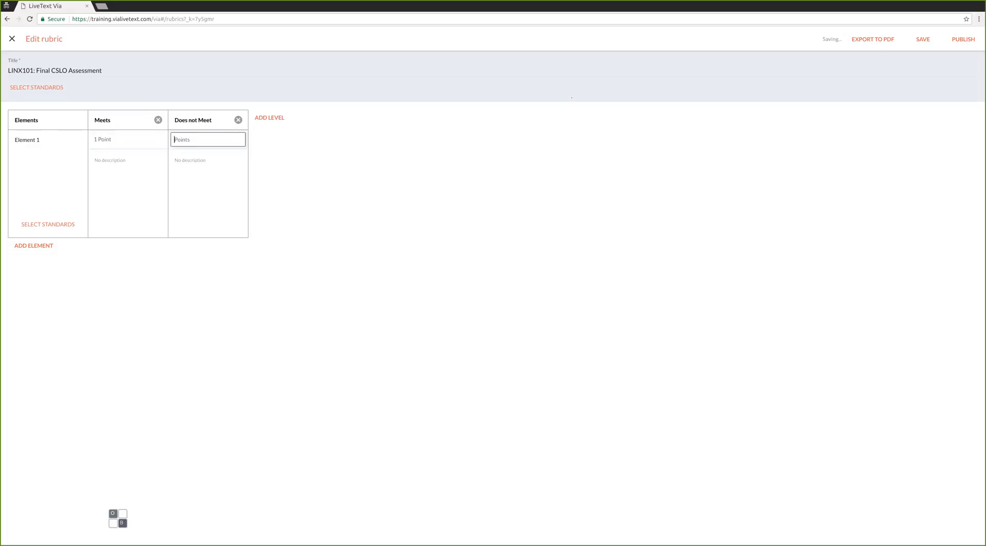
pyautogui.write('0')
# Commit the 0 points and rename Element 1 to 'CSLO 1'.
pyautogui.press('Tab')
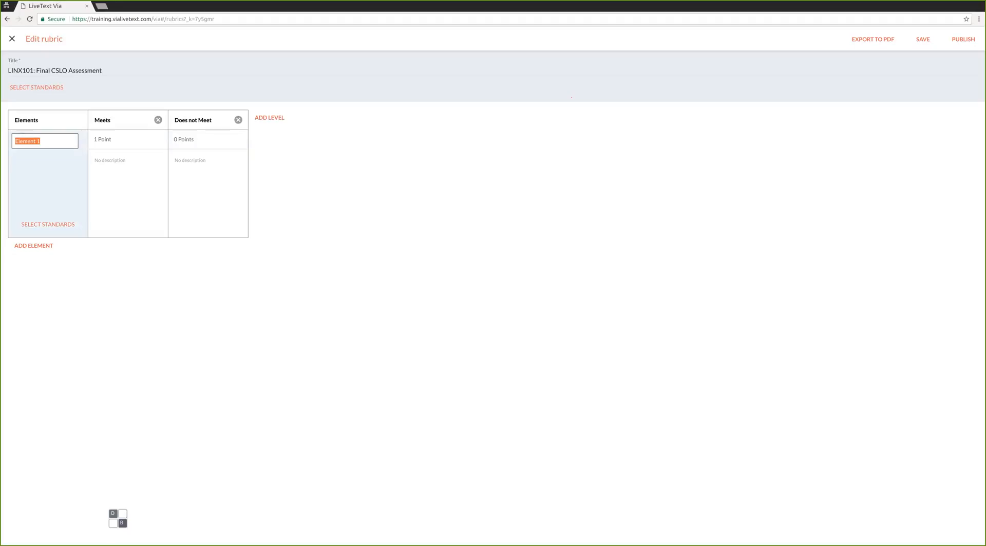
pyautogui.write('CSLO')
pyautogui.write('1')
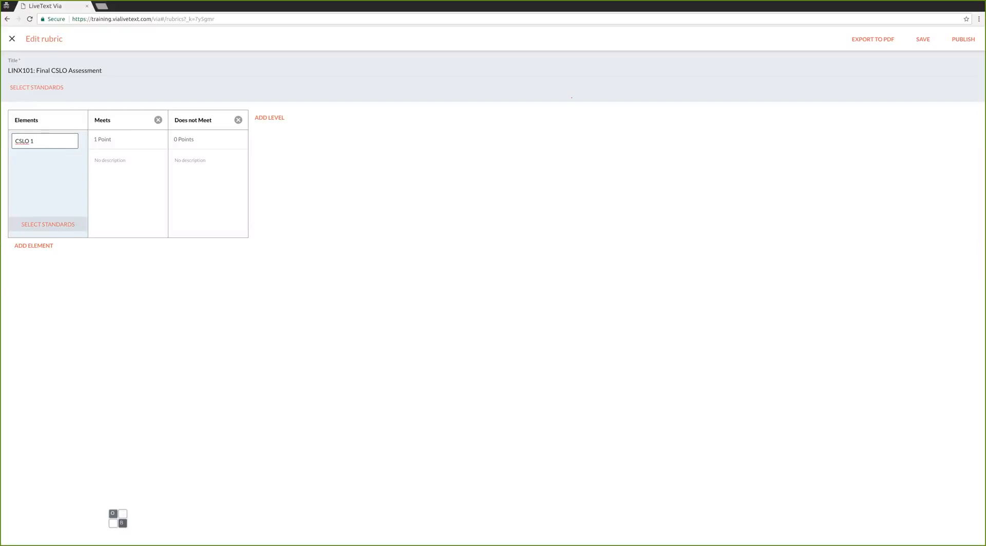
# Open Select Standards for CSLO 1 and expand the standard Set dropdown.
pyautogui.click(54, 224)
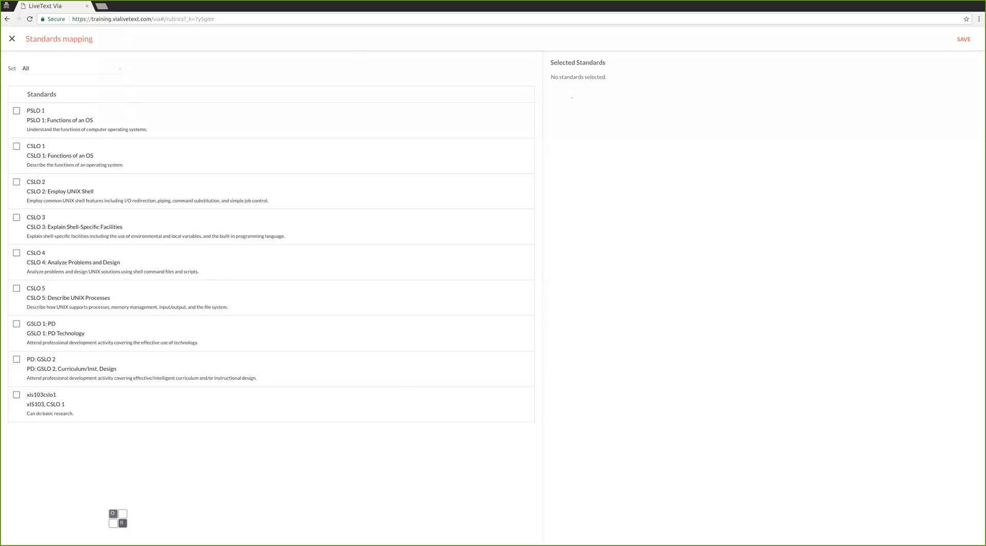
pyautogui.click(72, 68)
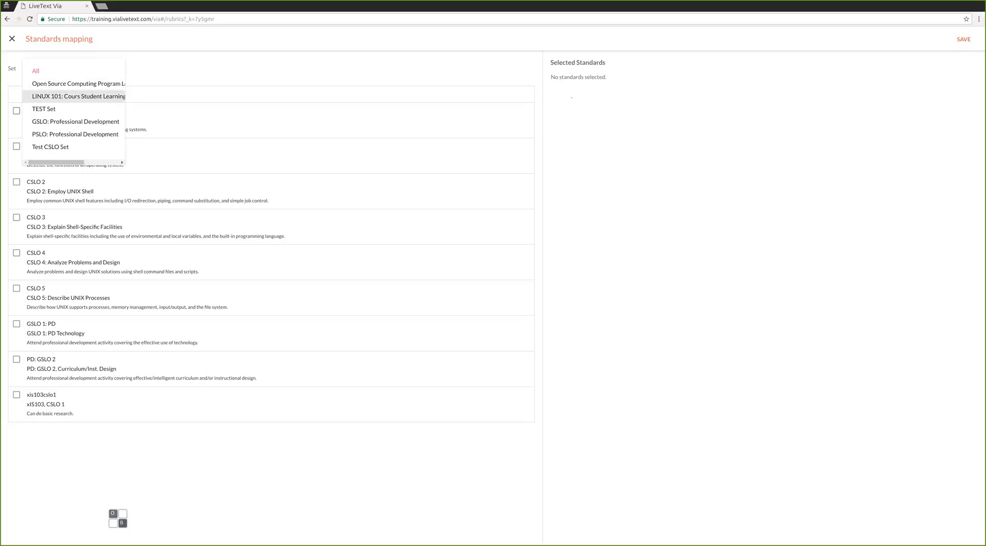
# Filter to the LINUX 101 Course Student Learning Outcome Set and select CSLO 1: Functions of an OS.
pyautogui.click(77, 96)
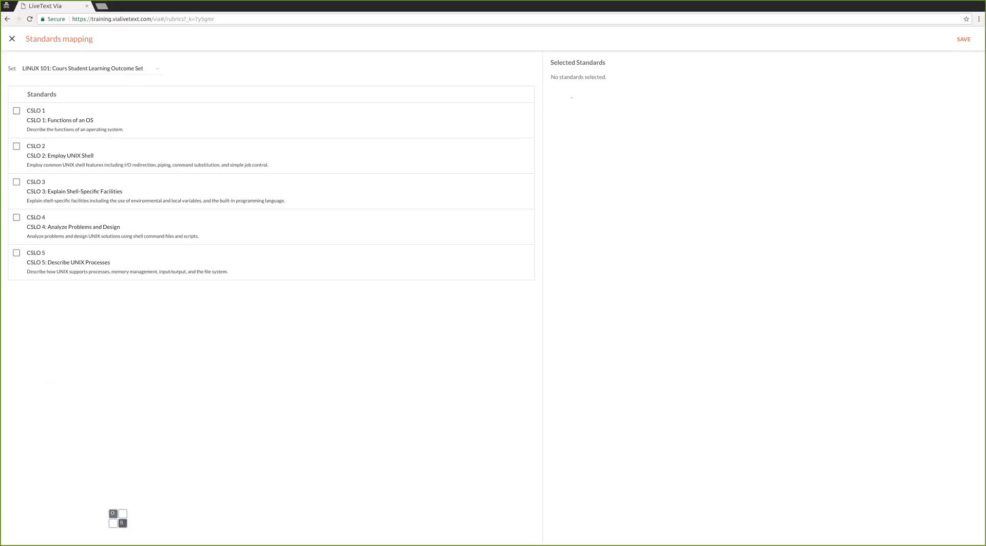
pyautogui.click(16, 111)
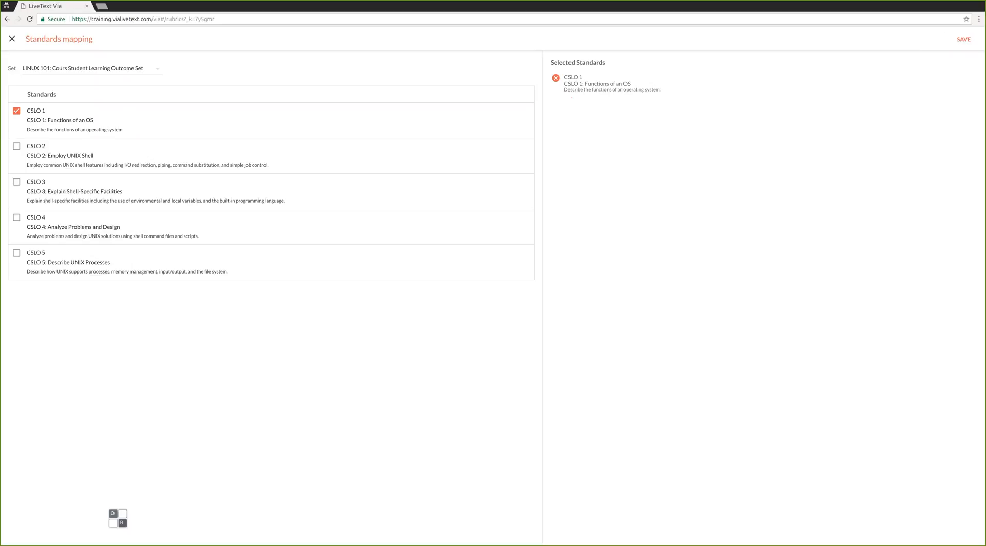
# Save the CSLO 1 mapping so the CSLO 1: Functions of an OS row appears under the element.
pyautogui.click(963, 39)
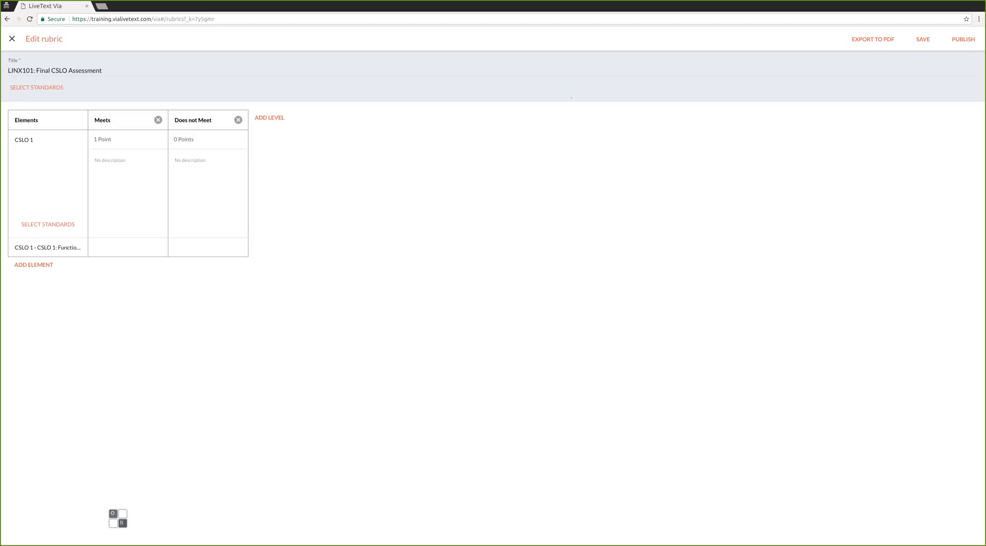
# Mark the CSLO 1 standard as Met under Meets and not Met under Does not Meet.
pyautogui.click(102, 247)
pyautogui.click(182, 247)
# Add a second rubric element and rename it from Element 2 to 'CSLO 2'.
pyautogui.click(35, 264)
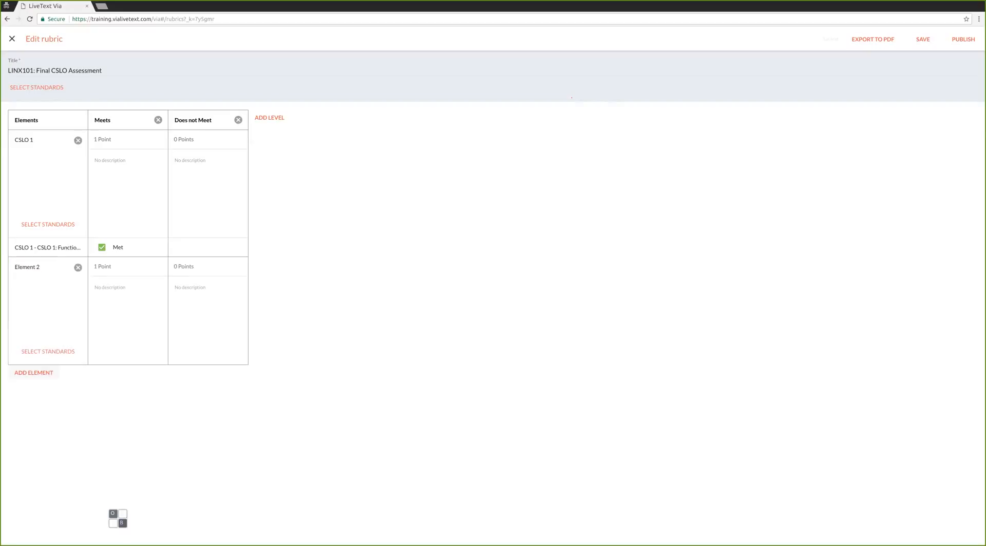
pyautogui.write('CS')
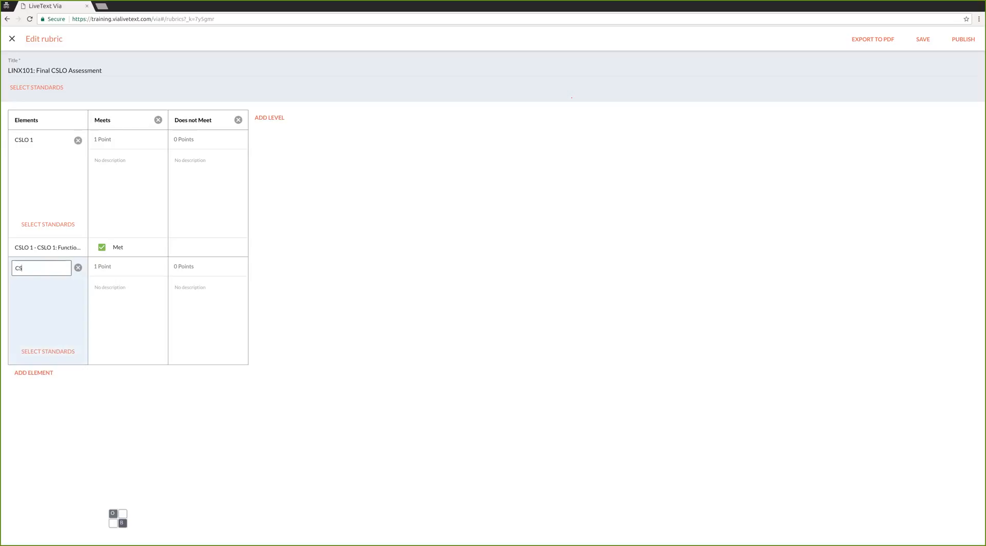
pyautogui.write('LO 2')
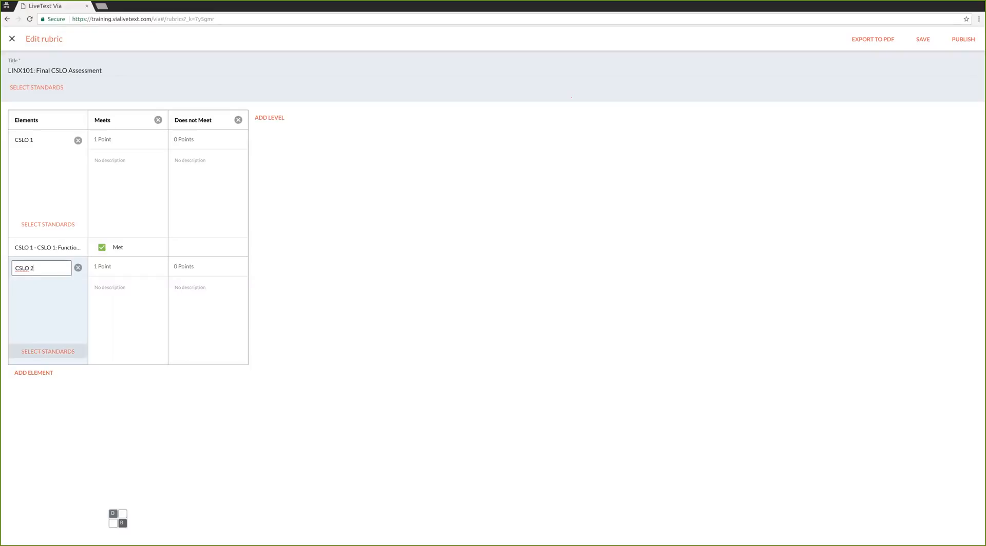
# Map the CSLO 2 element to the LINUX 101 set's CSLO 2: Employ UNIX Shell standard and save.
pyautogui.click(52, 351)
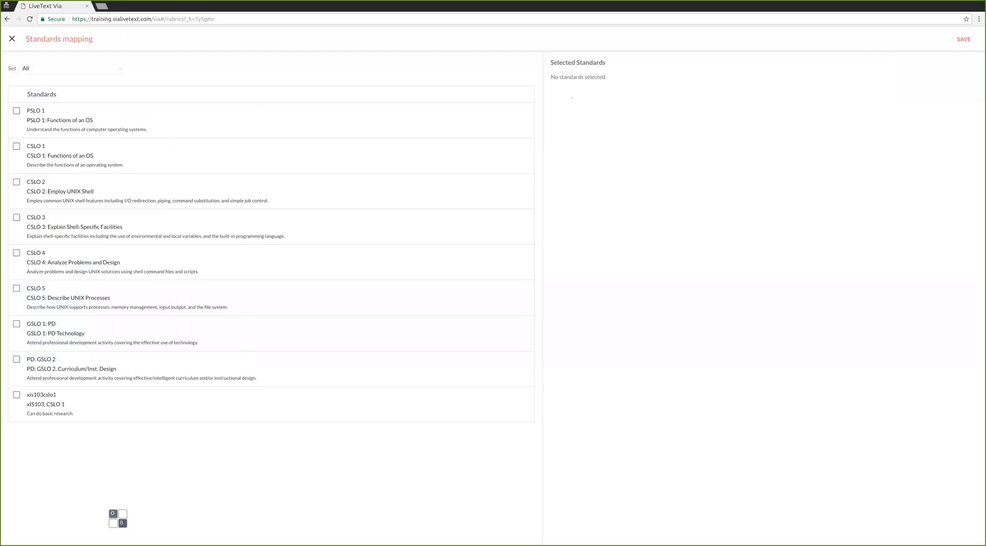
pyautogui.click(72, 68)
pyautogui.click(84, 96)
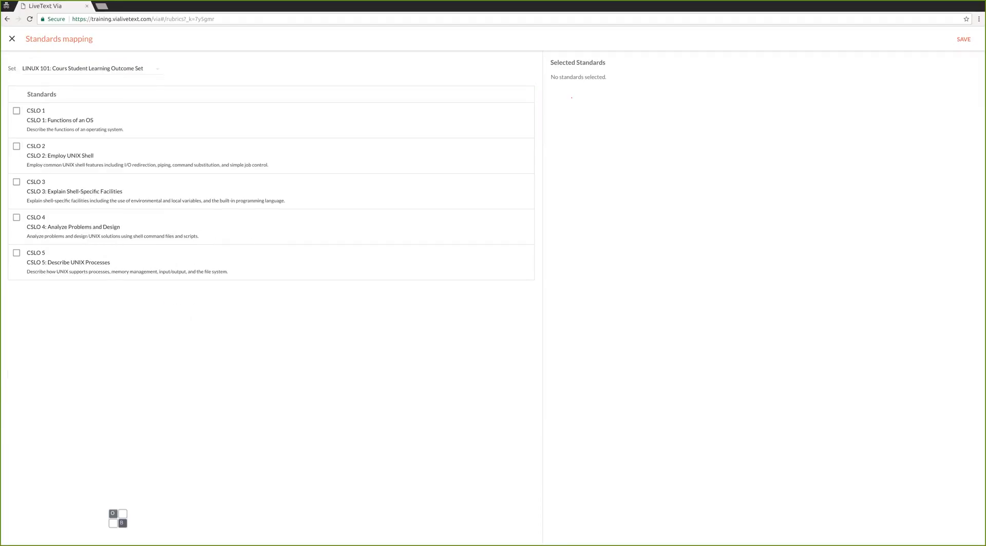
pyautogui.click(17, 146)
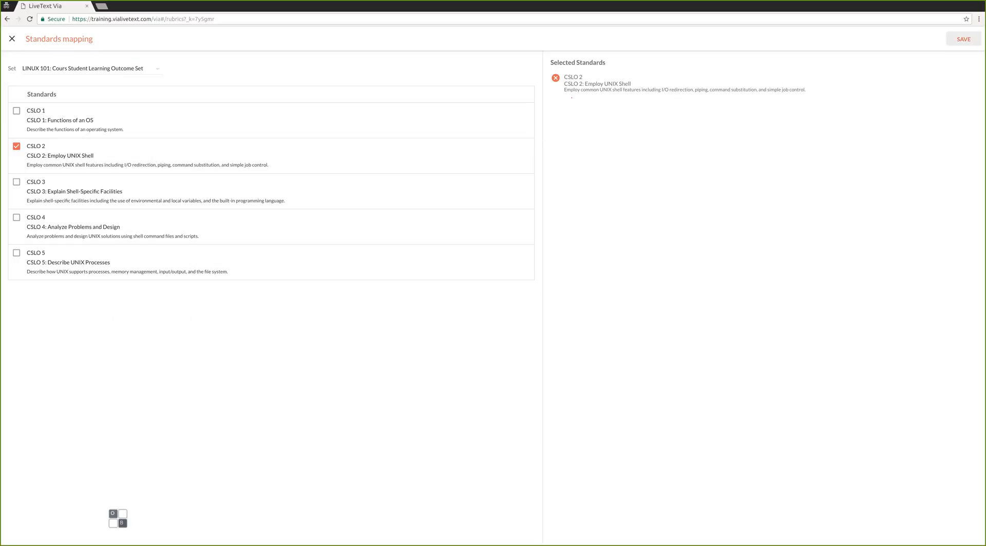
pyautogui.click(962, 40)
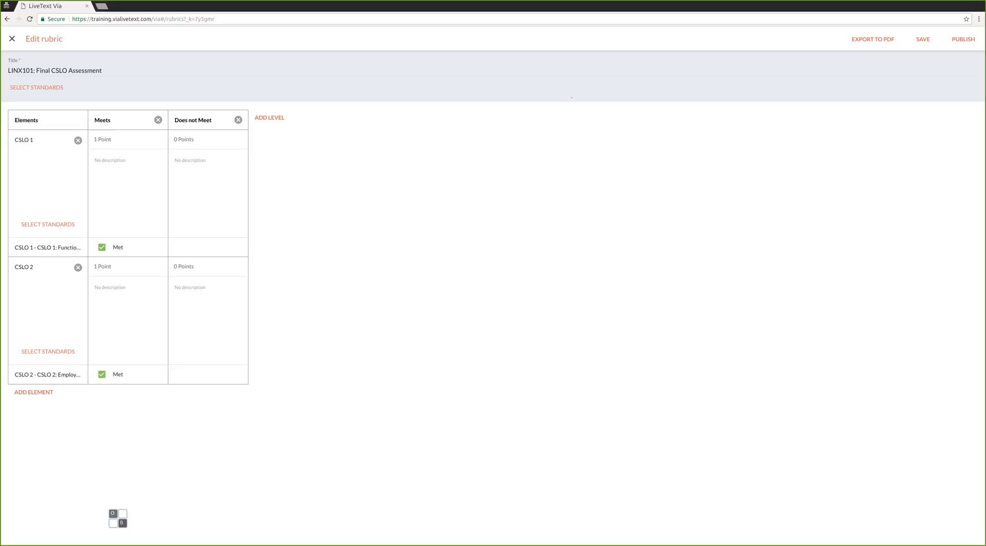
# Close the rubric editor, leaving LINX101: Final CSLO Assessment saved as a Draft.
pyautogui.click(590, 10)
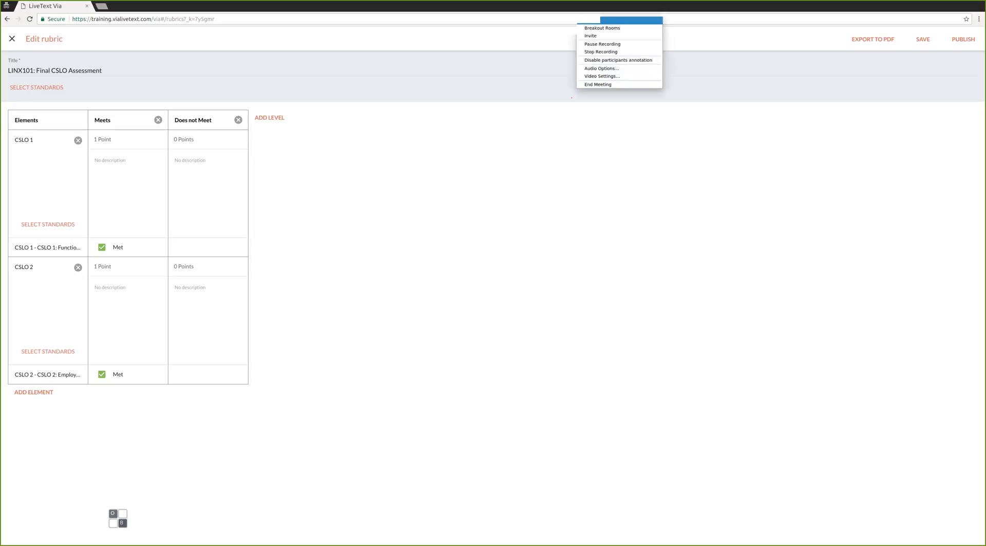
pyautogui.click(604, 44)
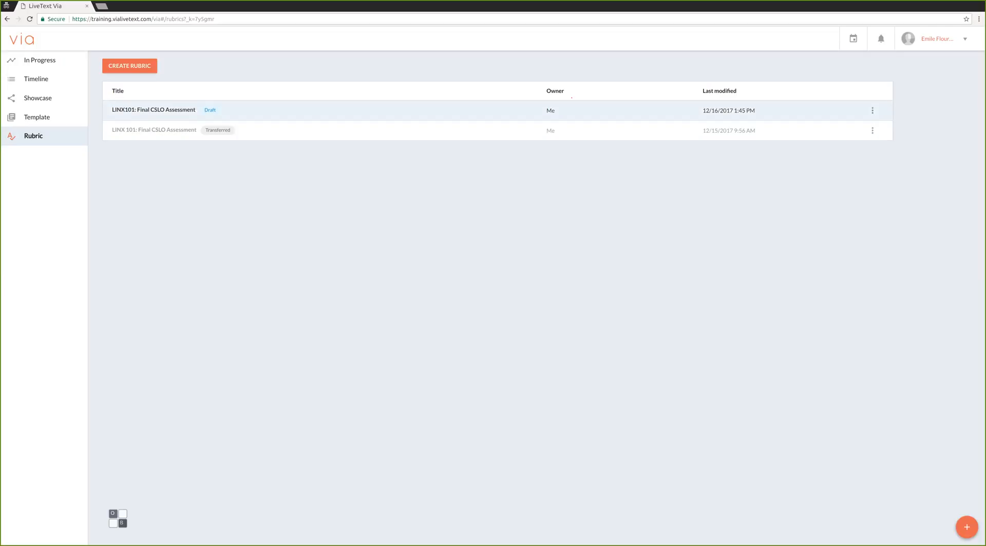
# Reopen the LINX101: Final CSLO Assessment draft from the Rubric list.
pyautogui.click(572, 98)
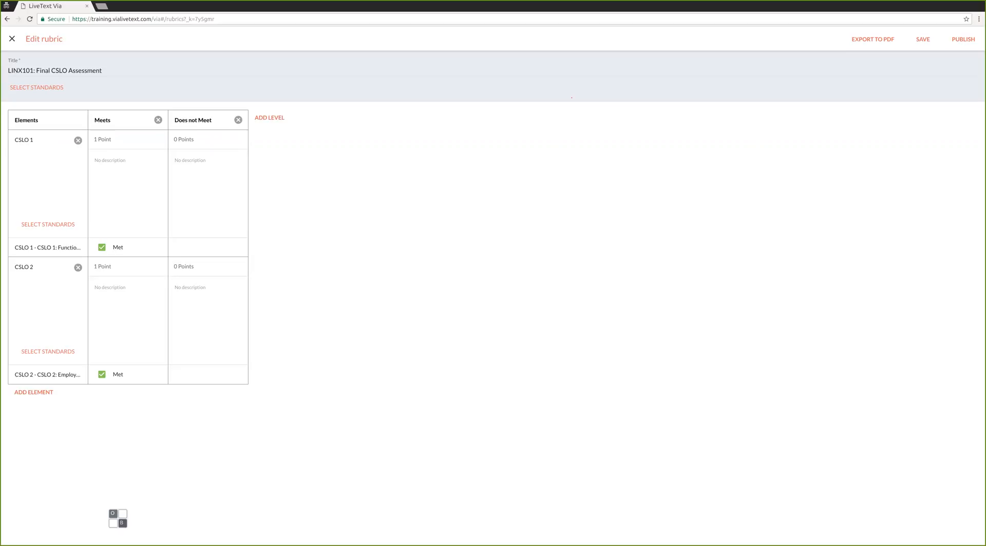
# Publish the LINX101: Final CSLO Assessment rubric from the Edit rubric page.
pyautogui.click(964, 39)
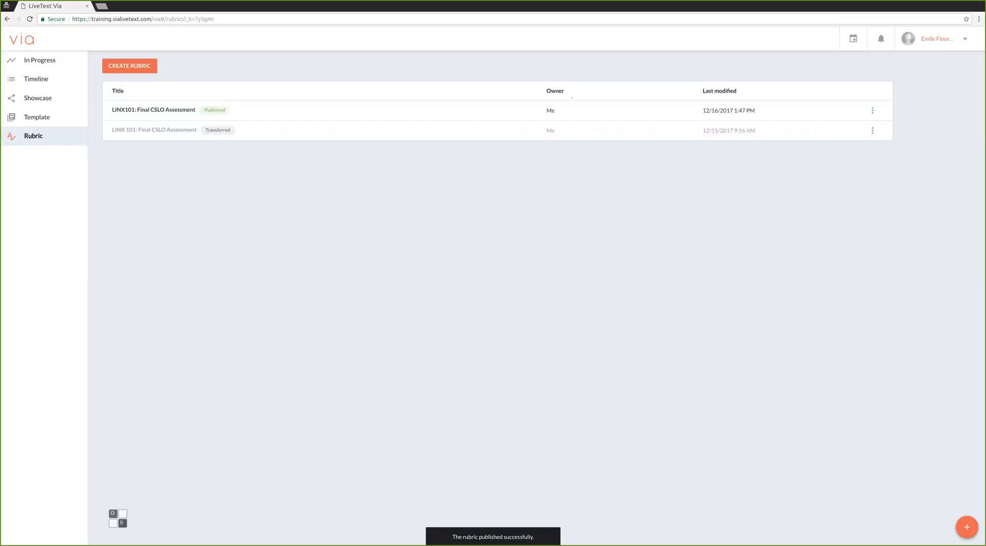